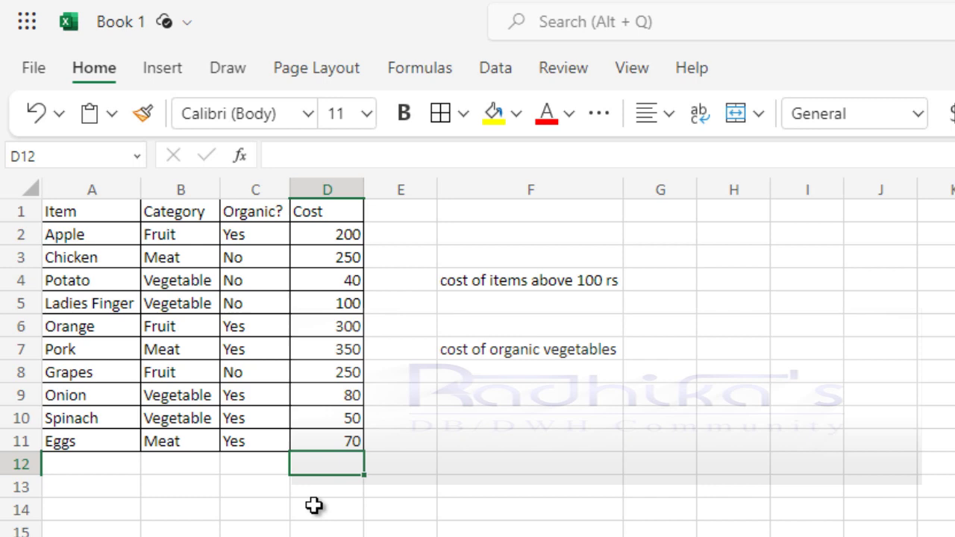
Step: Select cell D12 just below the Cost values, undoing a stray whole-table selection
{"action": "left_click", "coordinate": [314, 506]}
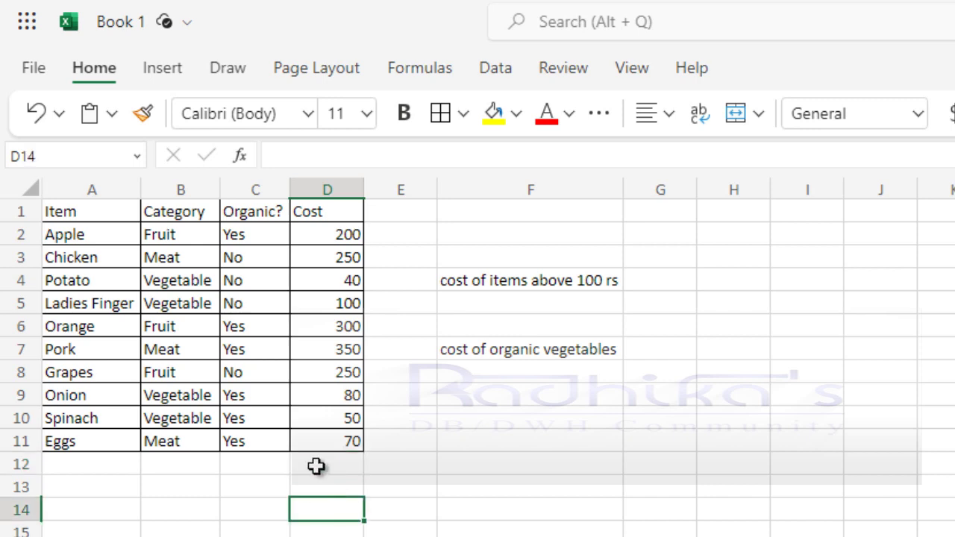
{"action": "left_click", "coordinate": [319, 463]}
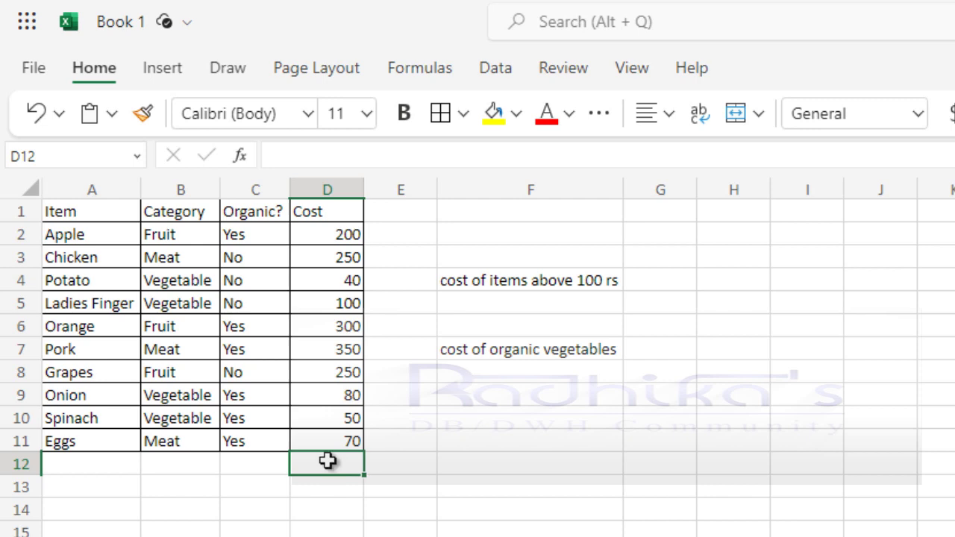
{"action": "key", "text": "ctrl+a"}
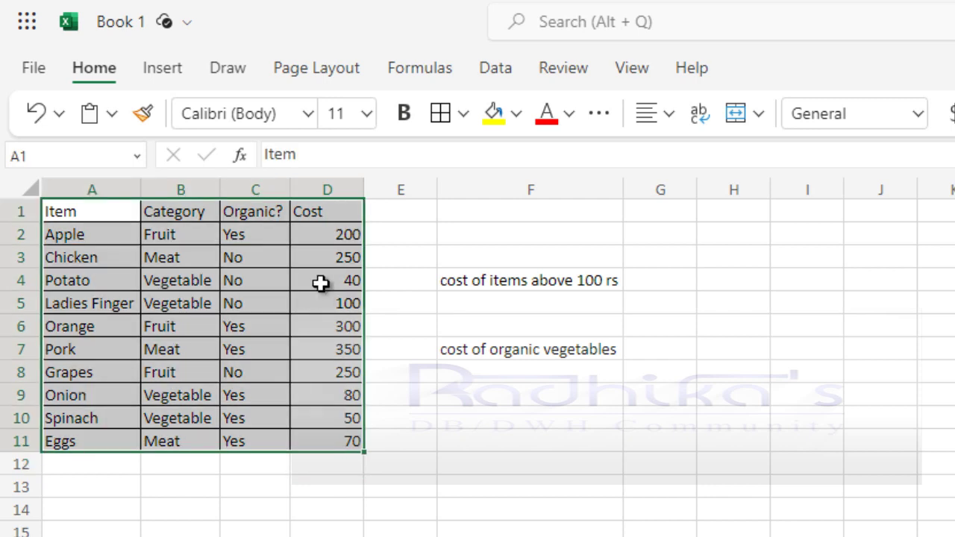
{"action": "key", "text": "ctrl+z"}
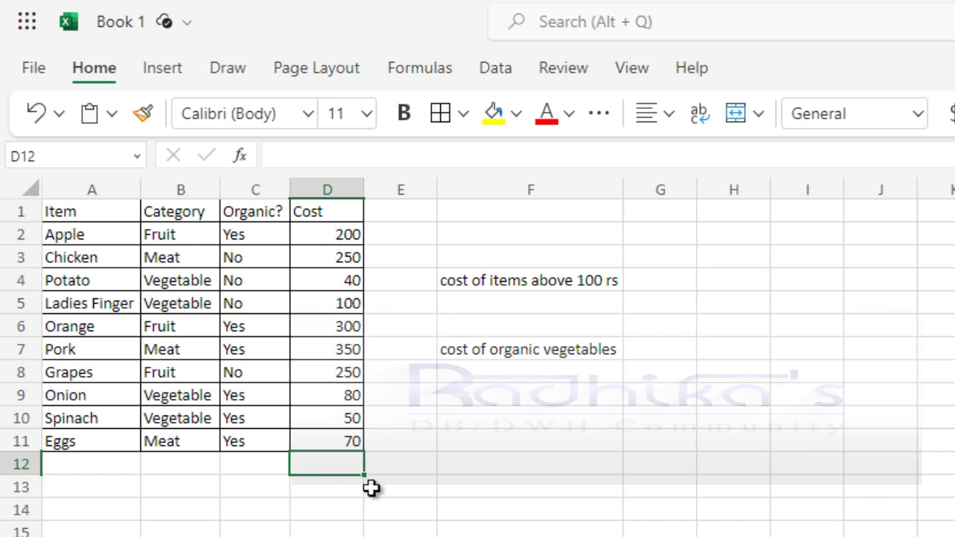
Step: Enter =SUM(D2:D11) in D12 so the Cost column totals 1690
{"action": "type", "text": "=sum"}
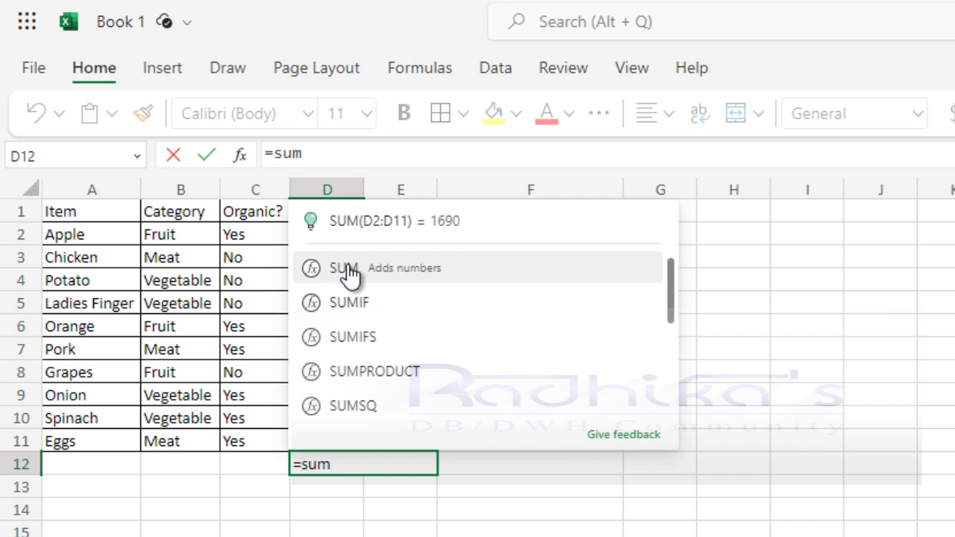
{"action": "left_click", "coordinate": [350, 274]}
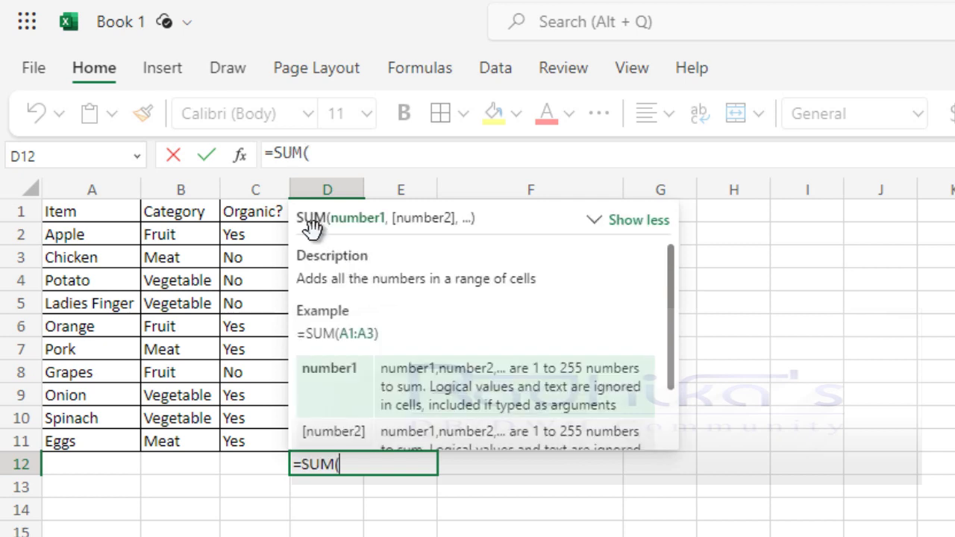
{"action": "left_click", "coordinate": [273, 237]}
{"action": "left_click_drag", "start_coordinate": [341, 231], "coordinate": [352, 442]}
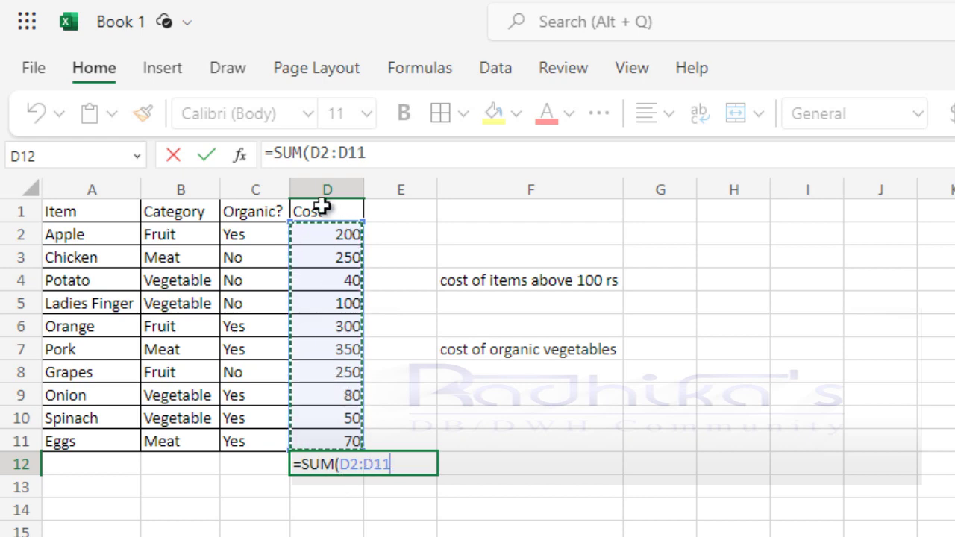
{"action": "type", "text": ")"}
{"action": "key", "text": "Return"}
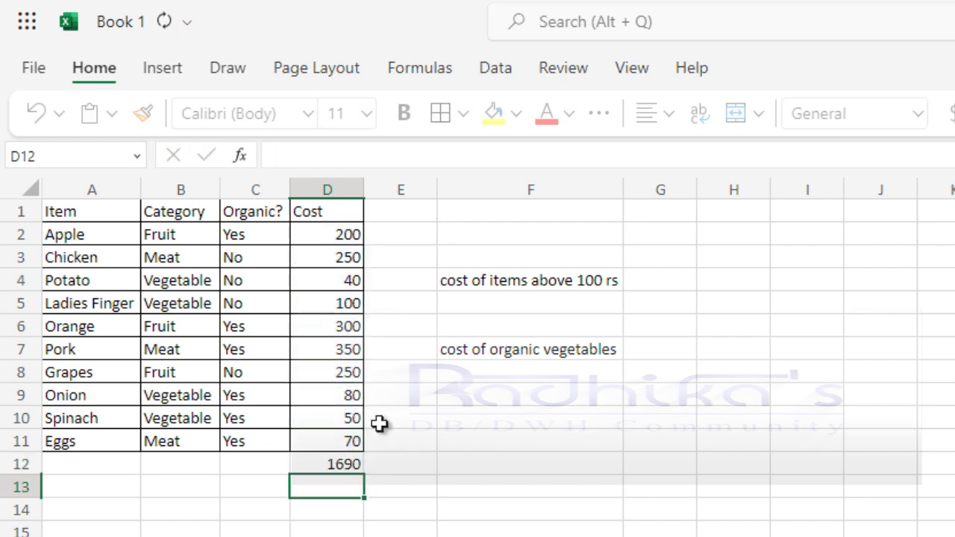
{"action": "left_click", "coordinate": [341, 460]}
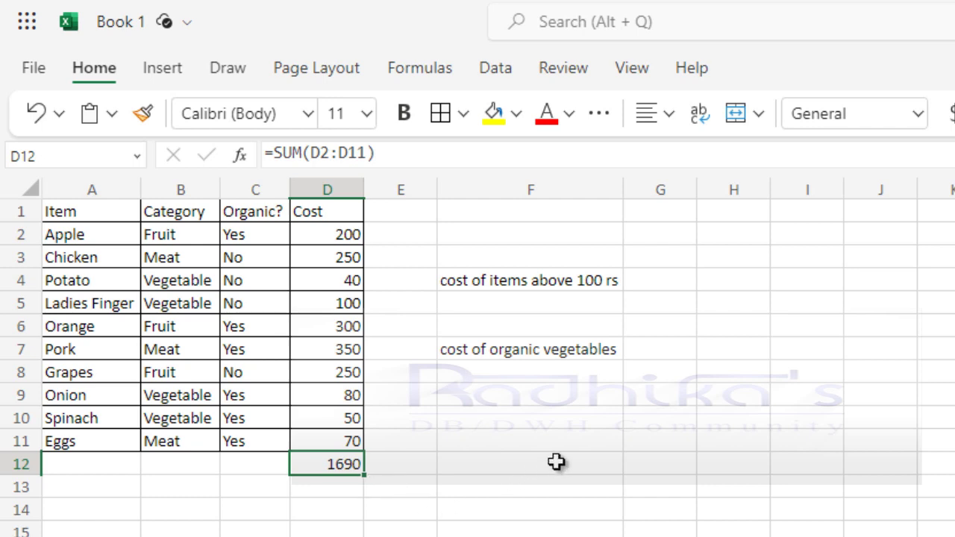
Step: Check the 1690 total and the above-100 rs label, then select G4 beside it
{"action": "left_click", "coordinate": [407, 263]}
{"action": "left_click", "coordinate": [333, 455]}
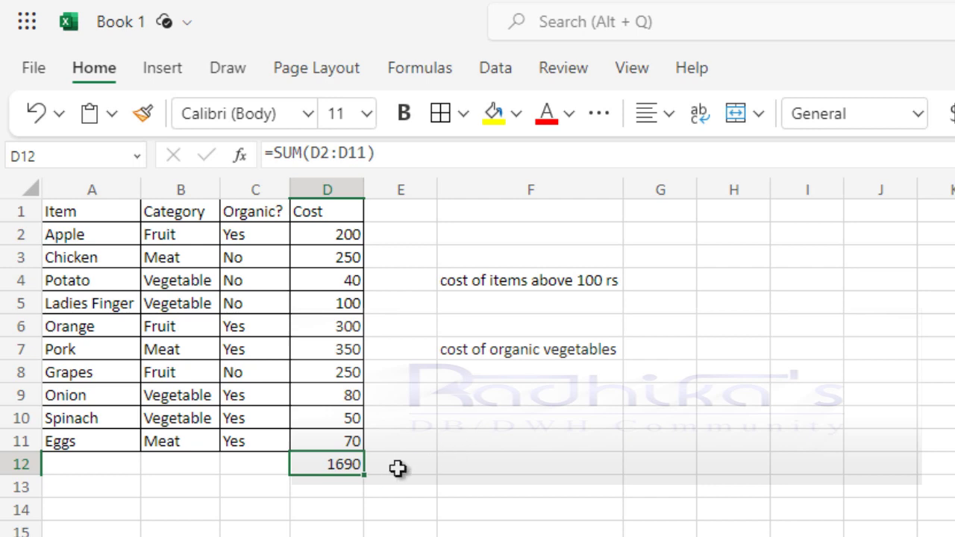
{"action": "left_click", "coordinate": [482, 283]}
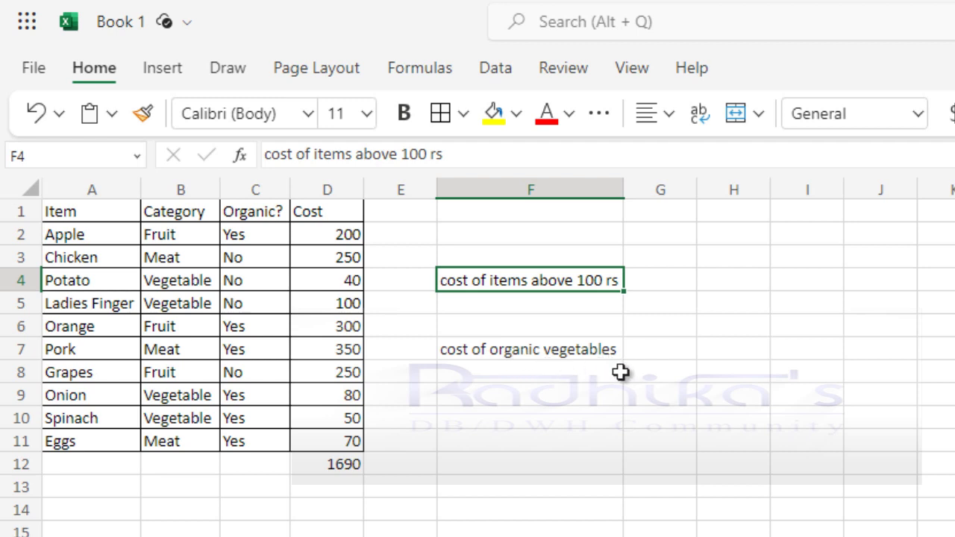
{"action": "left_click", "coordinate": [597, 430]}
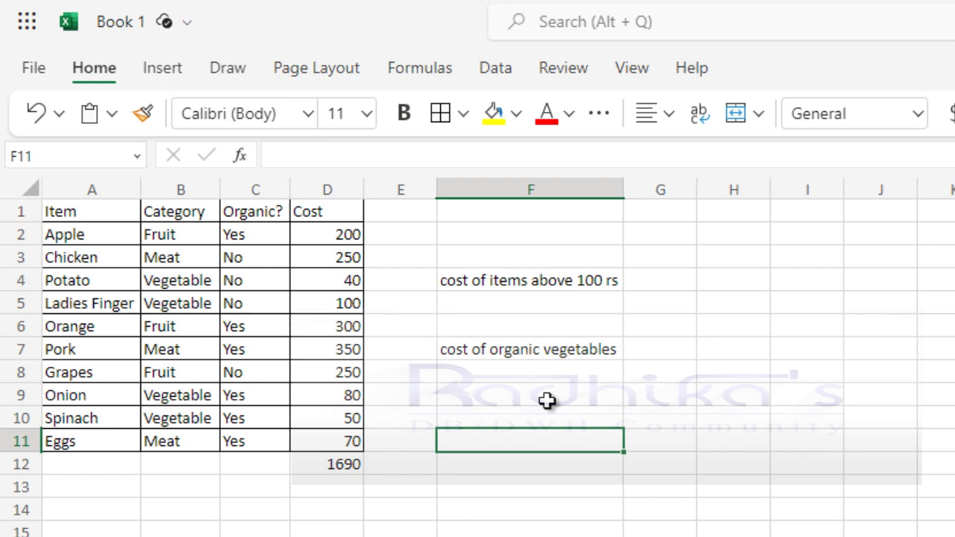
{"action": "left_click", "coordinate": [632, 280]}
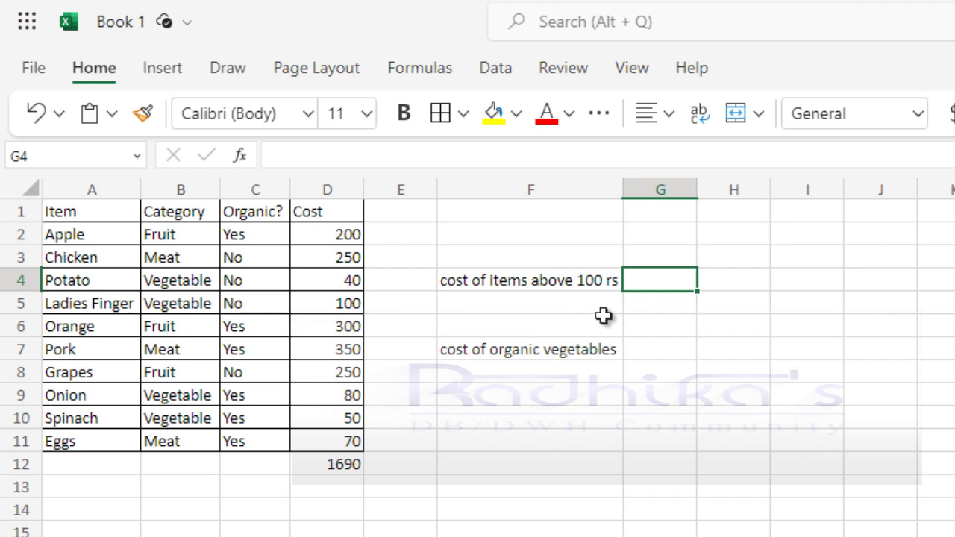
Step: Enter =SUMIF(D2:D11,">100") in G4 to total costs above 100, giving 1350
{"action": "type", "text": "="}
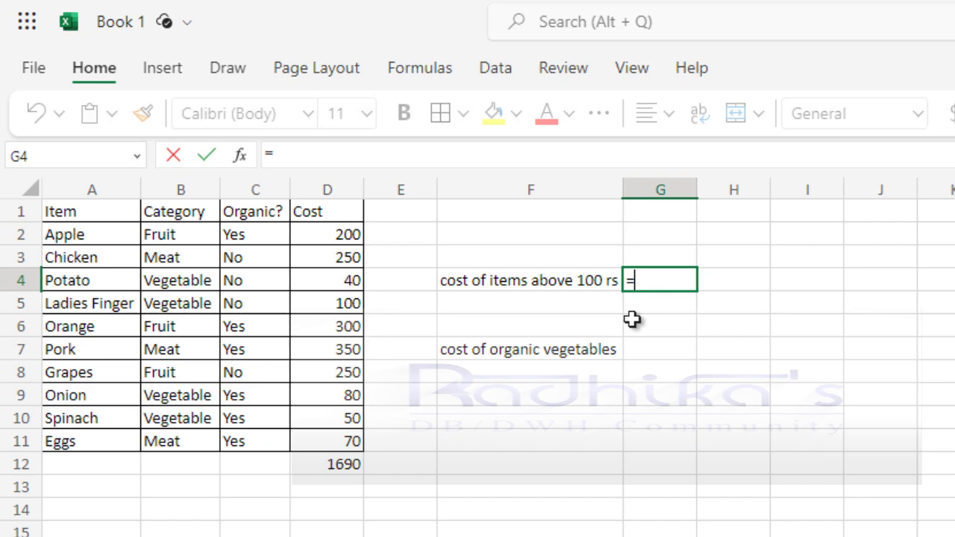
{"action": "type", "text": "sumif"}
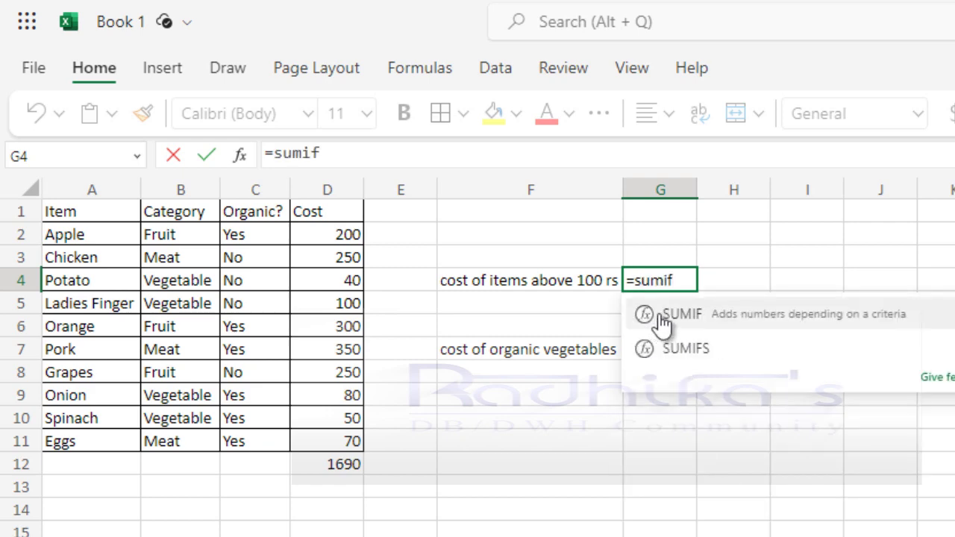
{"action": "left_click", "coordinate": [683, 314]}
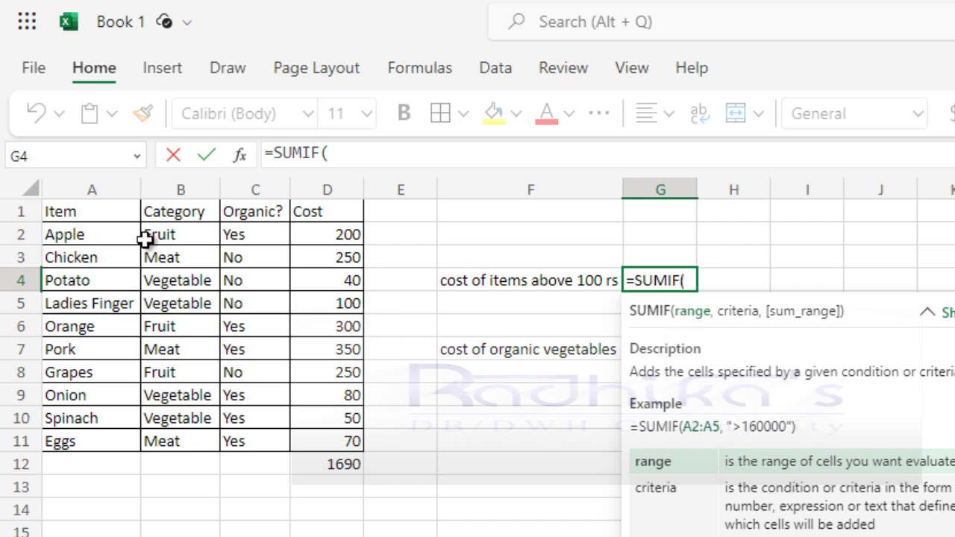
{"action": "left_click", "coordinate": [315, 232]}
{"action": "left_click_drag", "start_coordinate": [315, 232], "coordinate": [332, 441]}
{"action": "type", "text": ",\""}
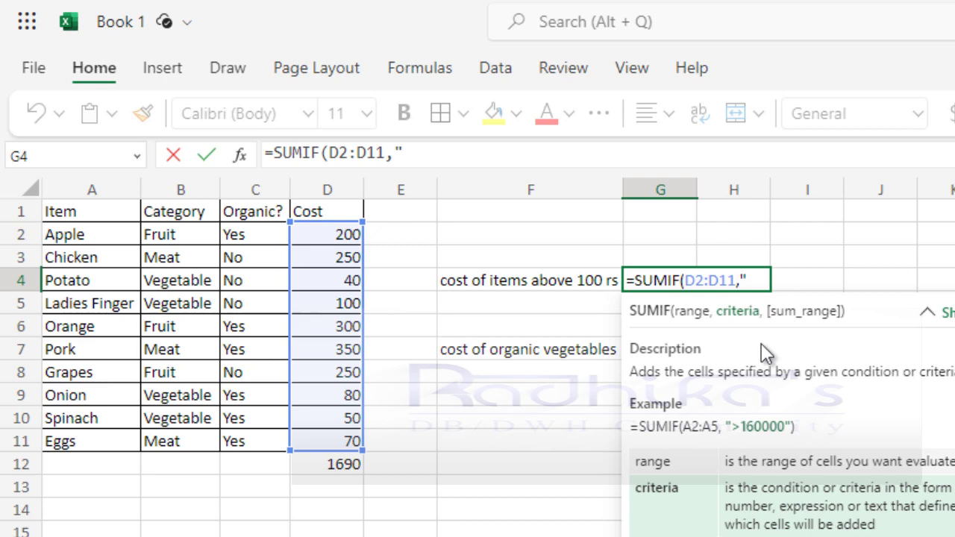
{"action": "type", "text": ">100"}
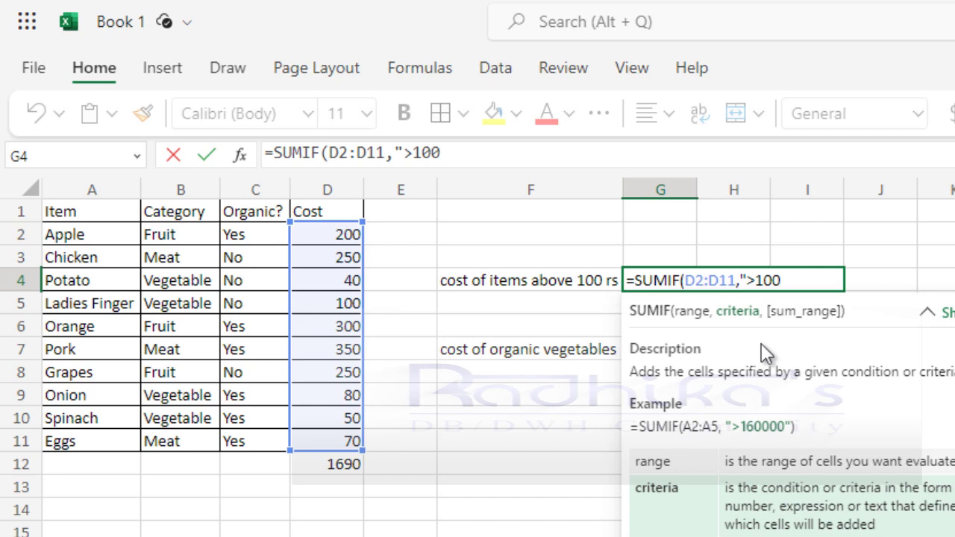
{"action": "type", "text": "\")"}
{"action": "key", "text": "Return"}
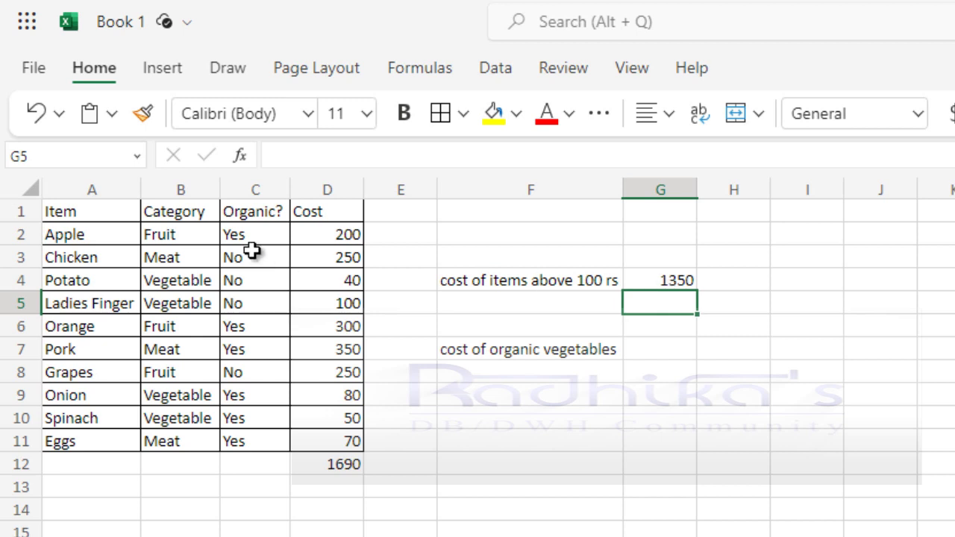
{"action": "left_click", "coordinate": [10, 237], "text": "ctrl"}
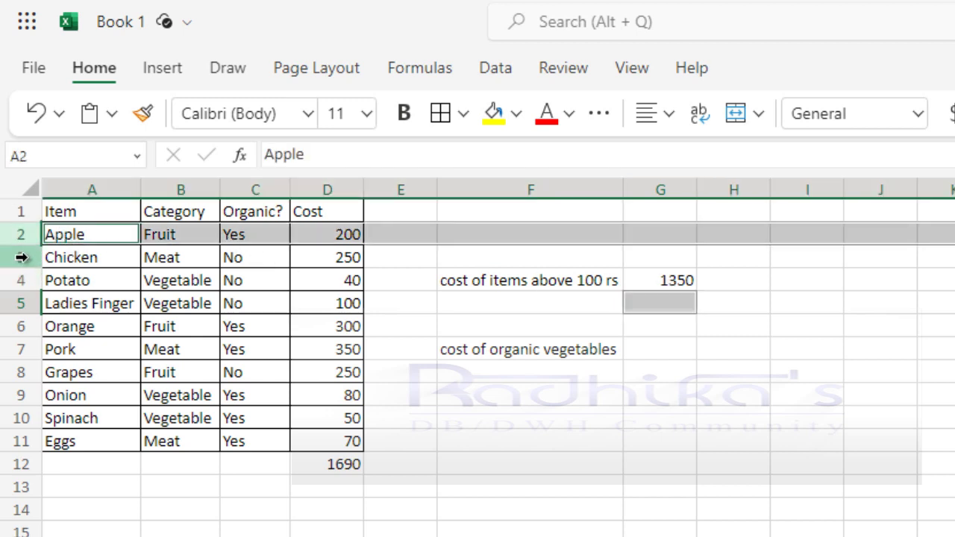
{"action": "left_click", "coordinate": [20, 257], "text": "ctrl"}
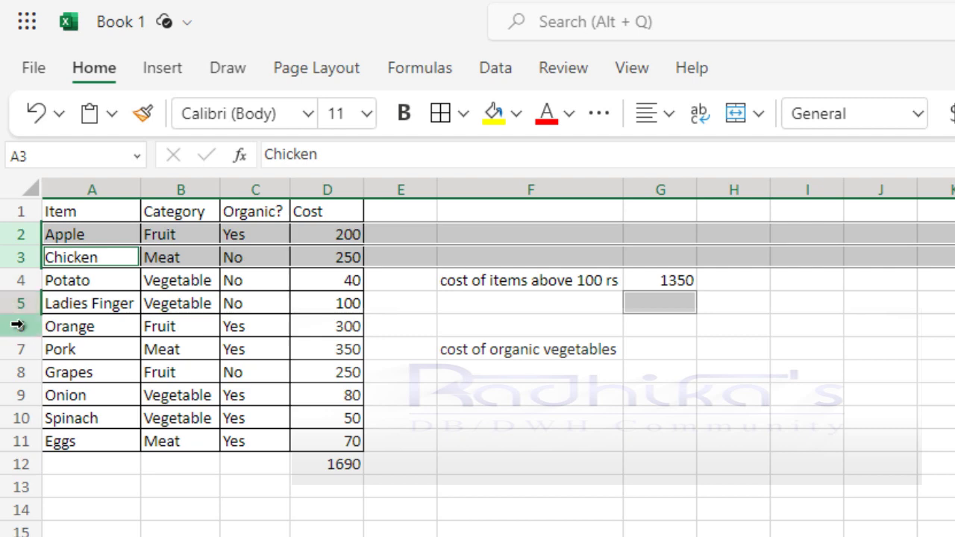
{"action": "left_click", "coordinate": [19, 327], "text": "ctrl"}
{"action": "left_click", "coordinate": [18, 350], "text": "ctrl"}
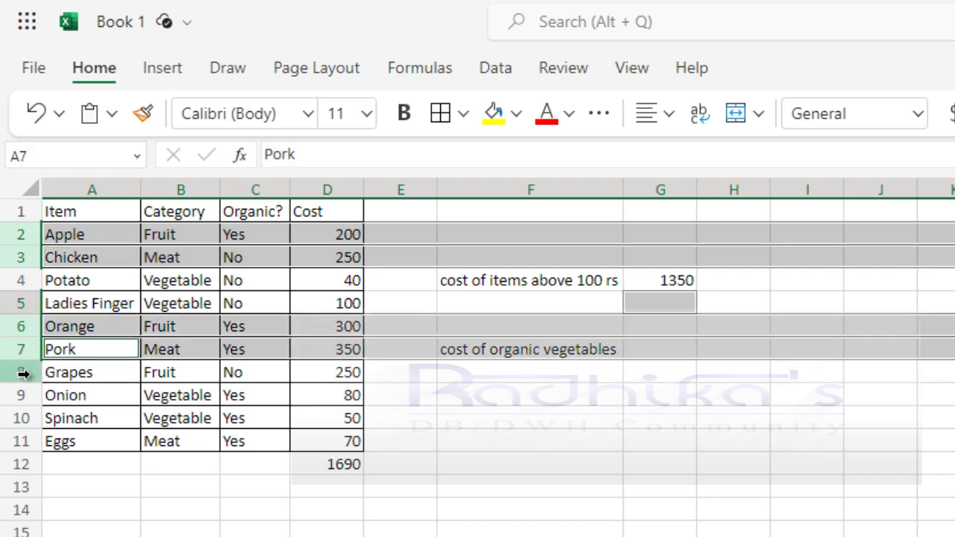
{"action": "left_click", "coordinate": [21, 371], "text": "ctrl"}
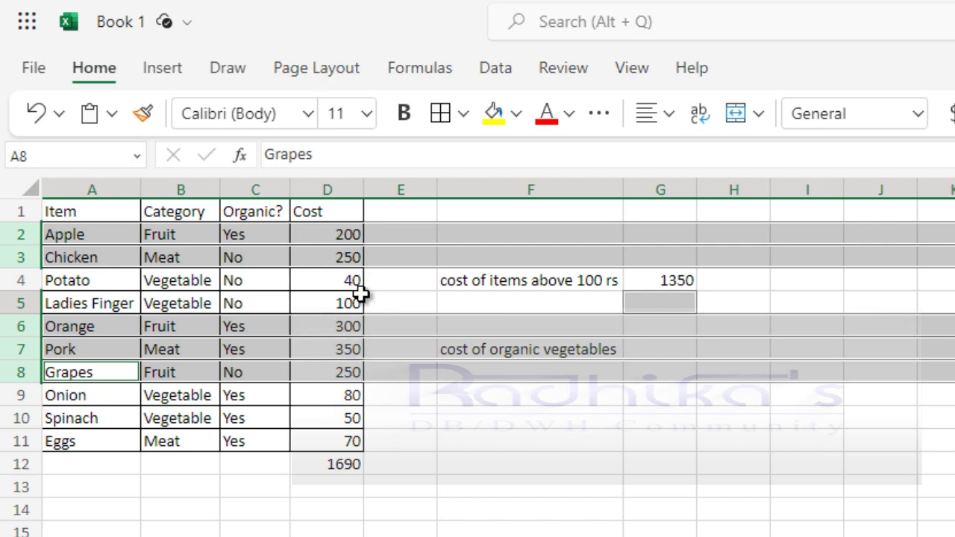
{"action": "left_click", "coordinate": [604, 467]}
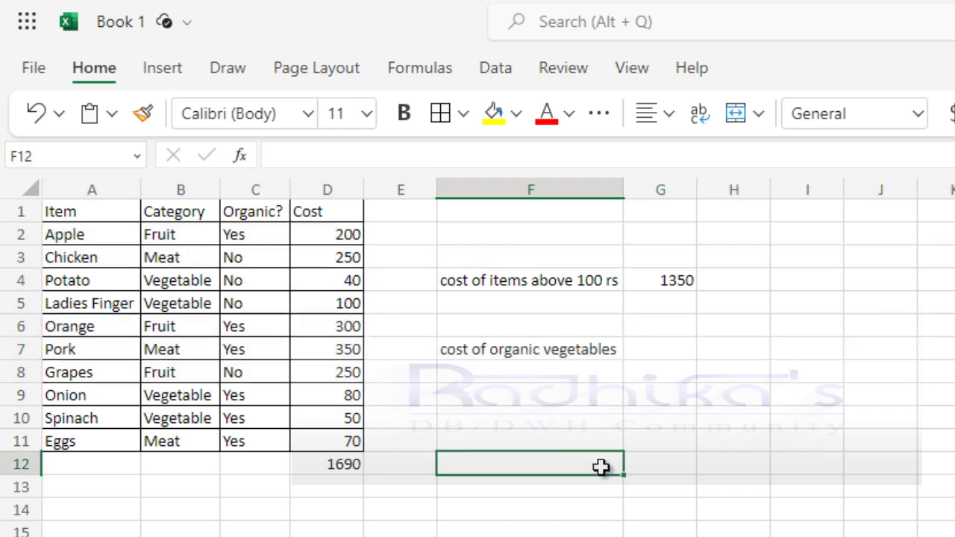
{"action": "left_click", "coordinate": [667, 280]}
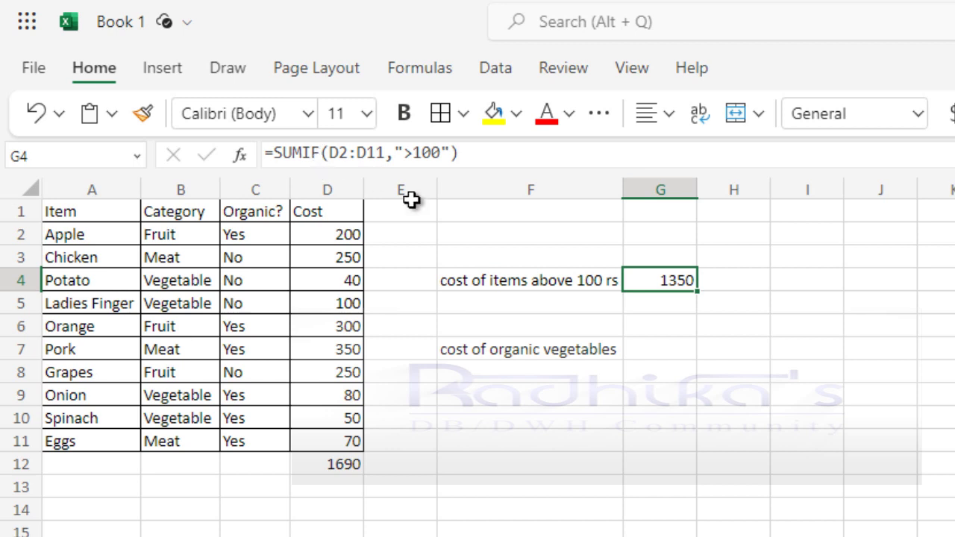
{"action": "left_click", "coordinate": [643, 351]}
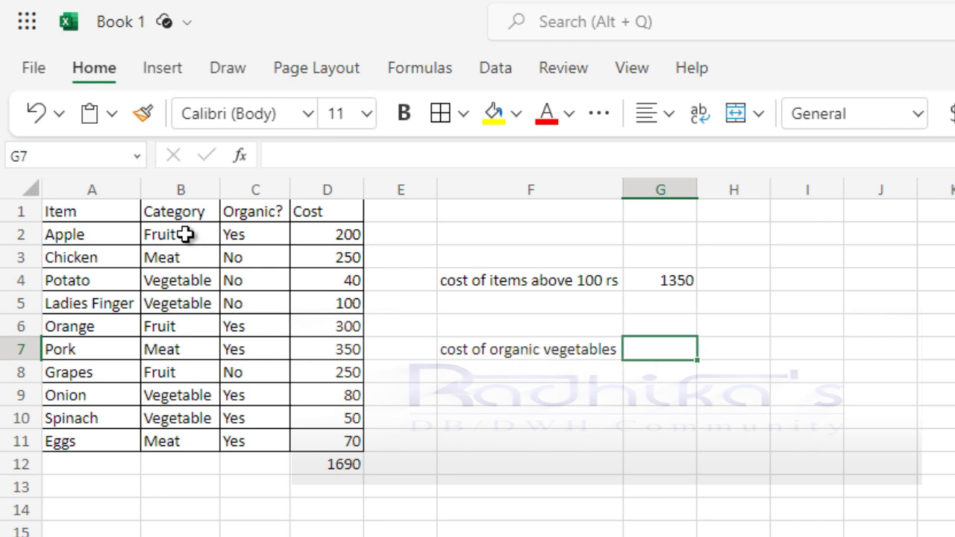
{"action": "left_click_drag", "start_coordinate": [185, 234], "coordinate": [190, 433]}
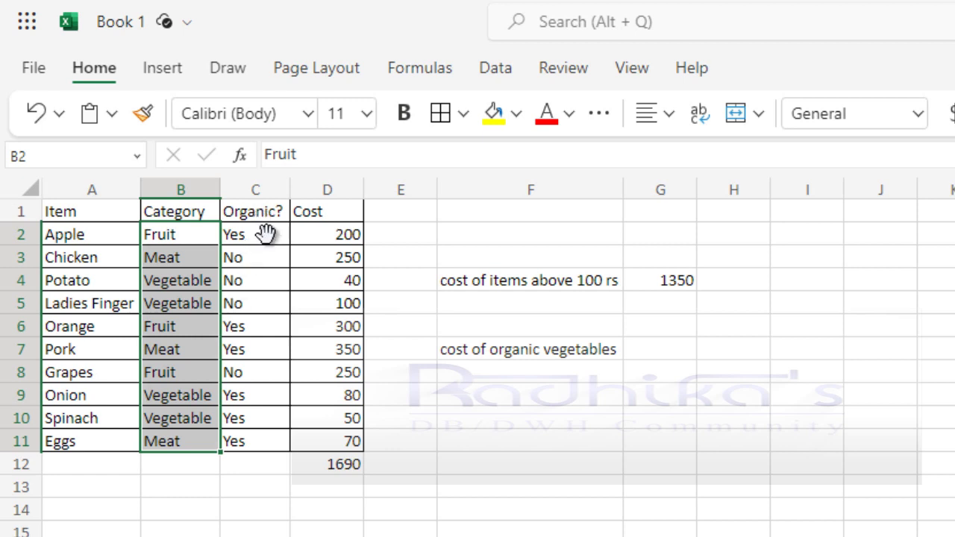
{"action": "left_click_drag", "start_coordinate": [267, 235], "coordinate": [256, 441]}
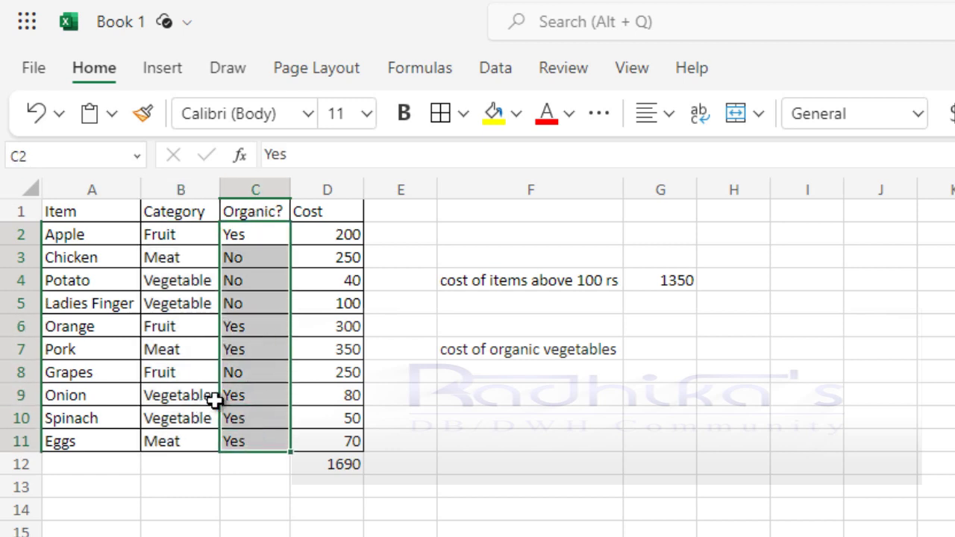
{"action": "left_click", "coordinate": [520, 354]}
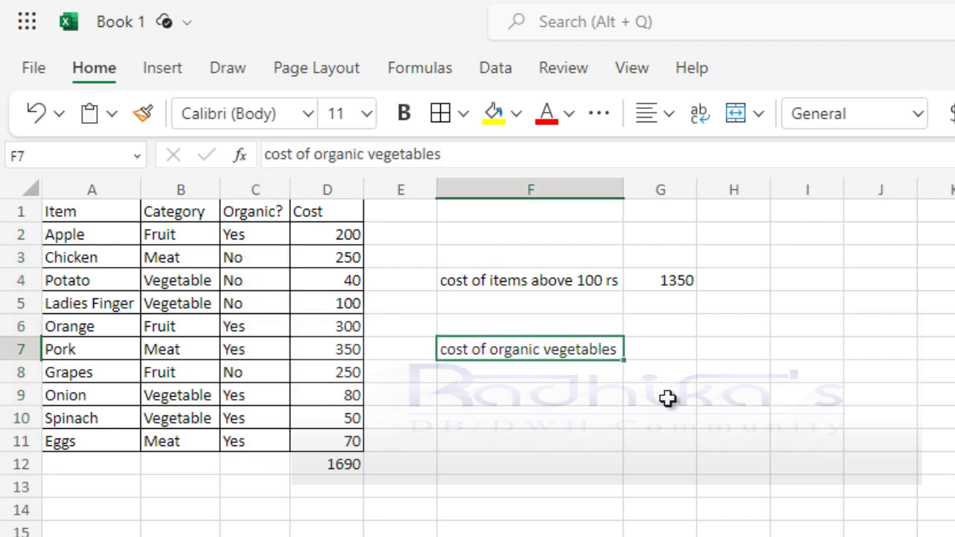
{"action": "left_click", "coordinate": [643, 348]}
Step: Begin =SUMIFS in G7 with the Cost values D2:D11 as the sum range
{"action": "type", "text": "="}
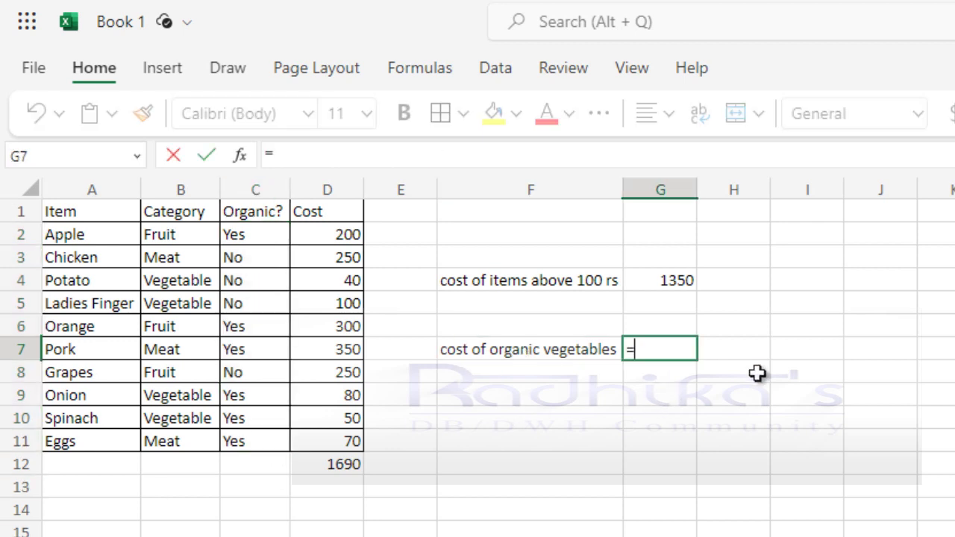
{"action": "type", "text": "sumifs"}
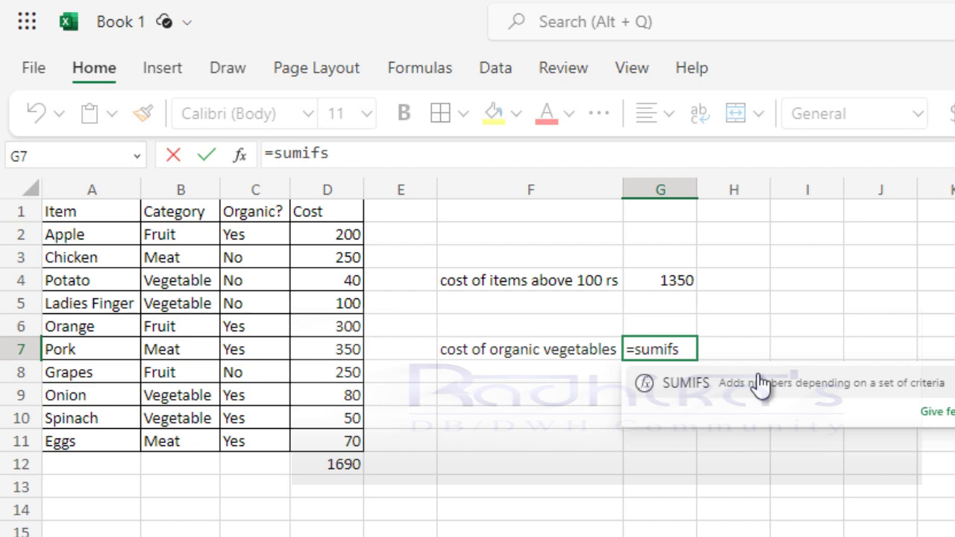
{"action": "left_click", "coordinate": [627, 387]}
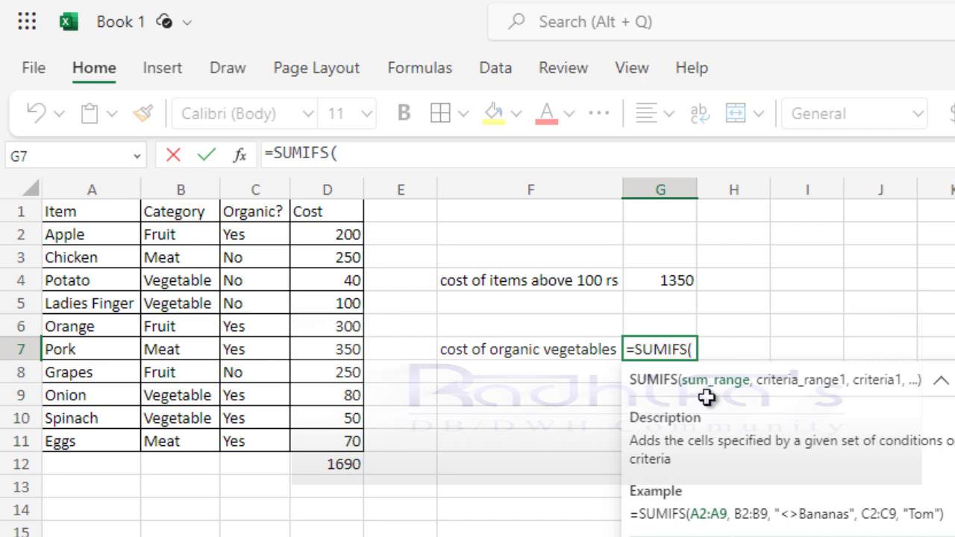
{"action": "left_click_drag", "start_coordinate": [346, 236], "coordinate": [352, 441]}
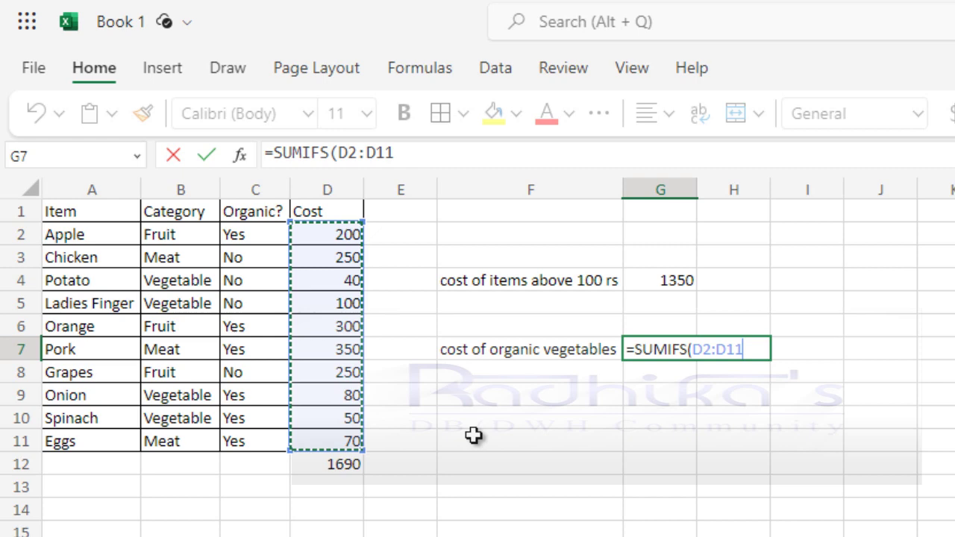
{"action": "type", "text": ","}
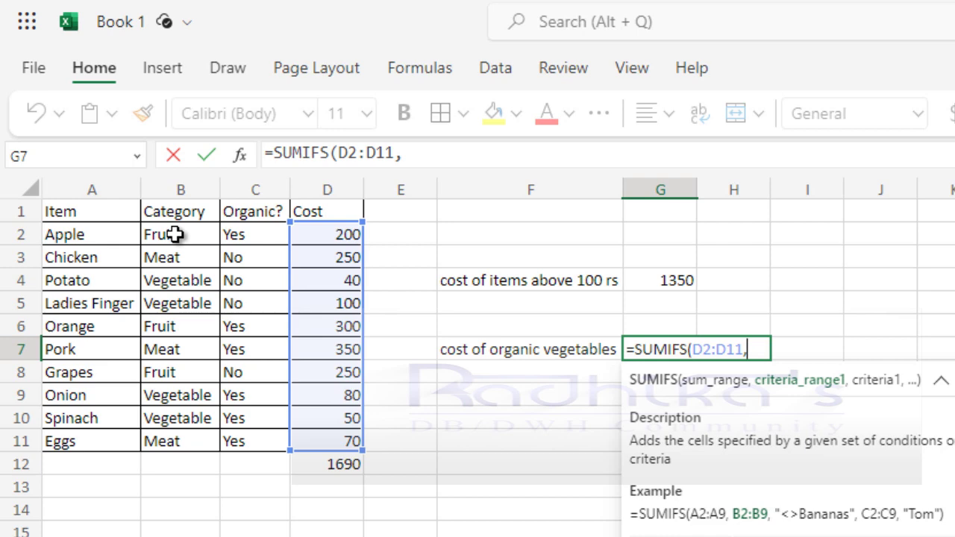
Step: Add Category B2:B11 as the first criteria range, with B4 (Vegetable) as its criterion
{"action": "left_click_drag", "start_coordinate": [183, 240], "coordinate": [181, 445]}
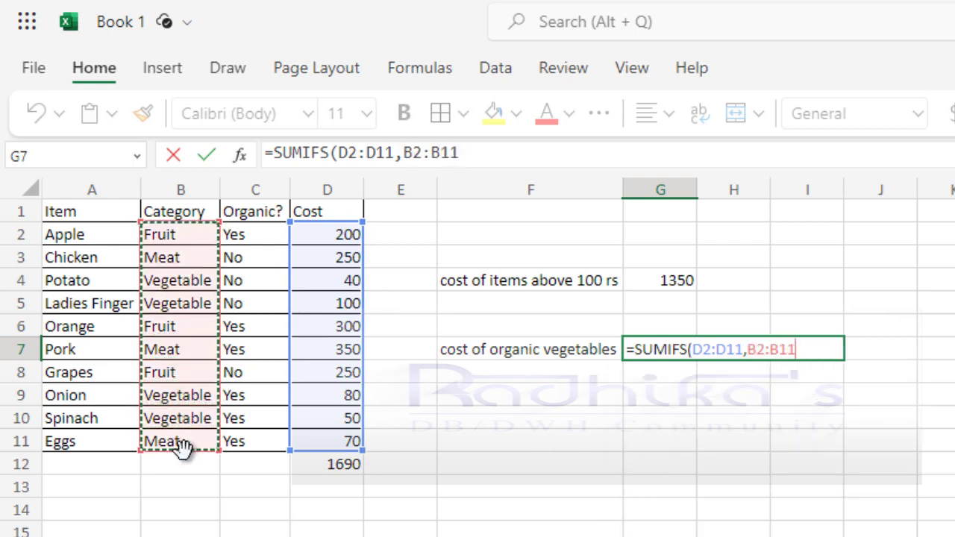
{"action": "type", "text": ","}
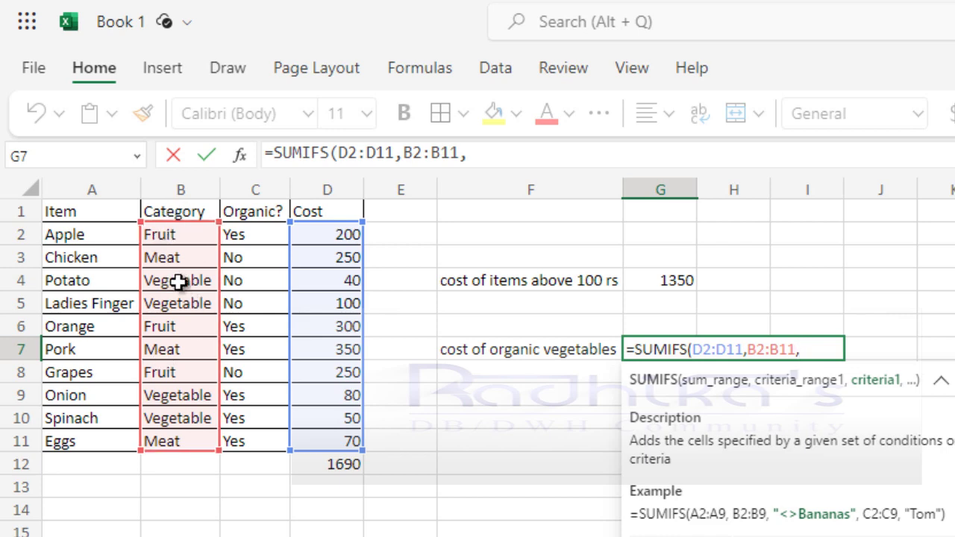
{"action": "left_click", "coordinate": [179, 281]}
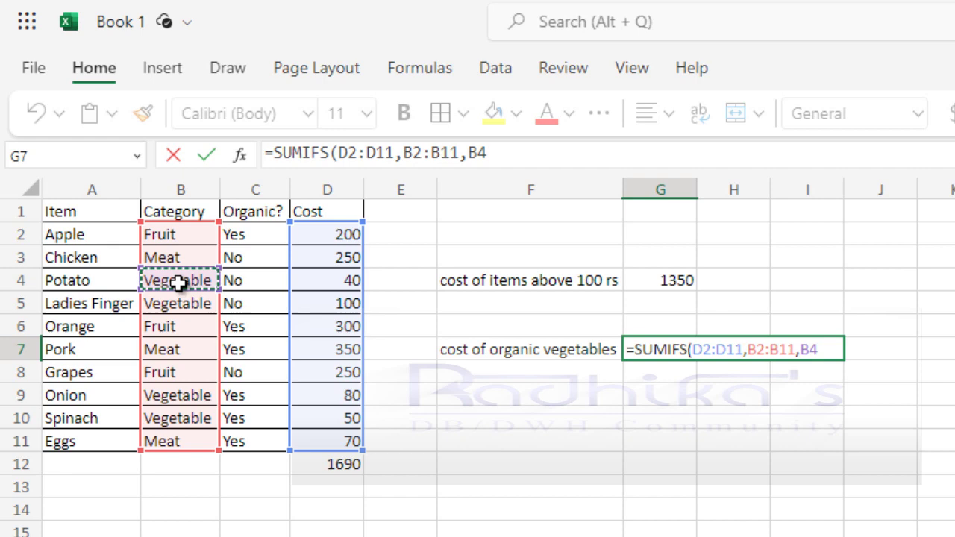
{"action": "type", "text": ","}
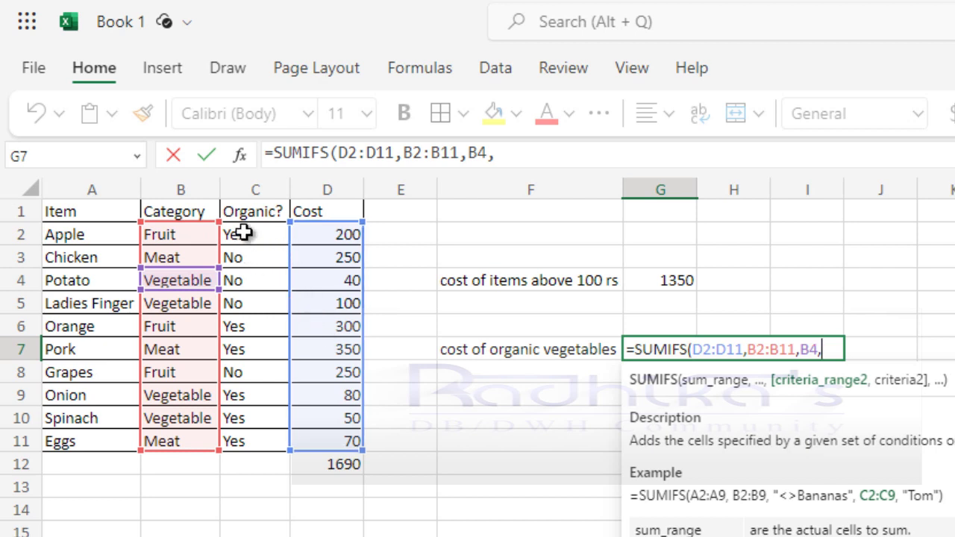
Step: Add Organic? C2:C11 with criterion C2 and close the formula, returning 130
{"action": "left_click_drag", "start_coordinate": [243, 234], "coordinate": [268, 442]}
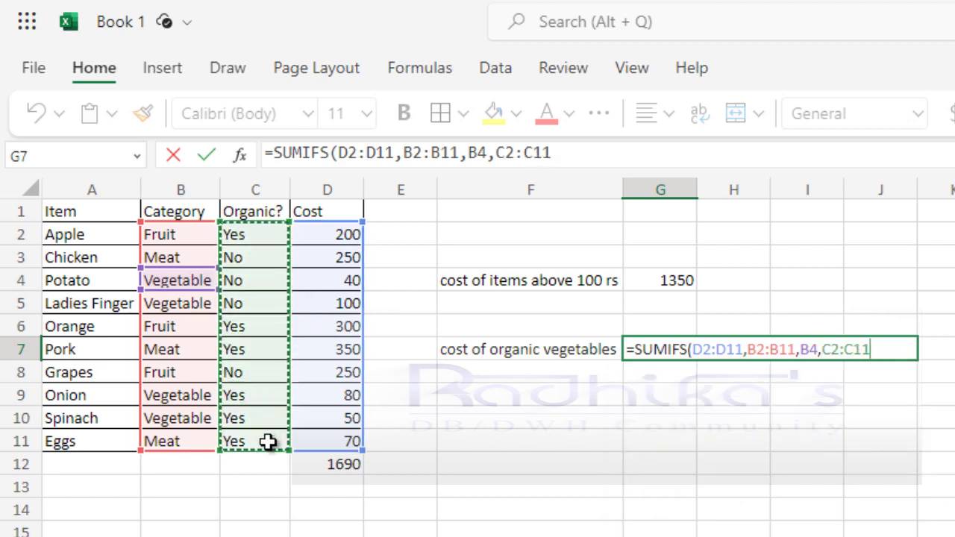
{"action": "type", "text": ","}
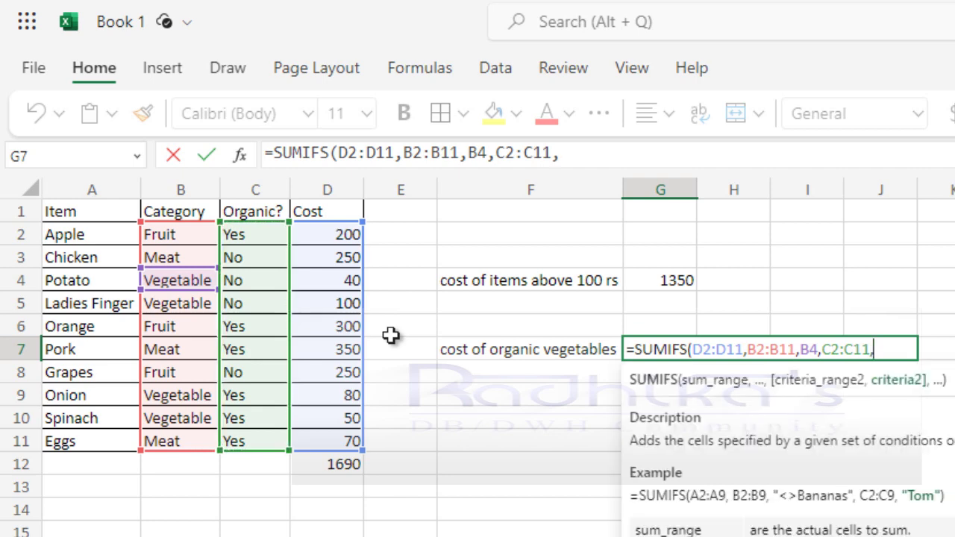
{"action": "type", "text": "C2)"}
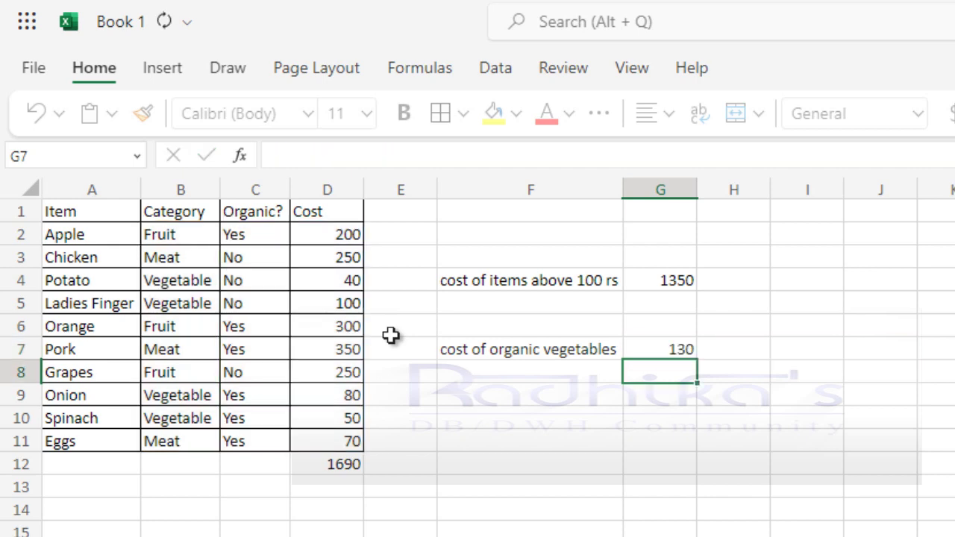
{"action": "key", "text": "Return"}
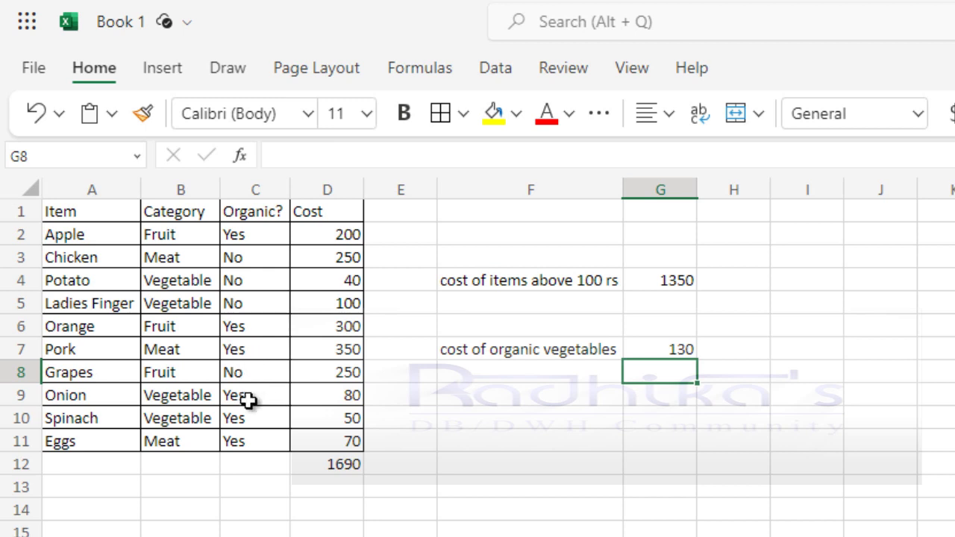
{"action": "left_click", "coordinate": [200, 398]}
{"action": "left_click", "coordinate": [246, 396]}
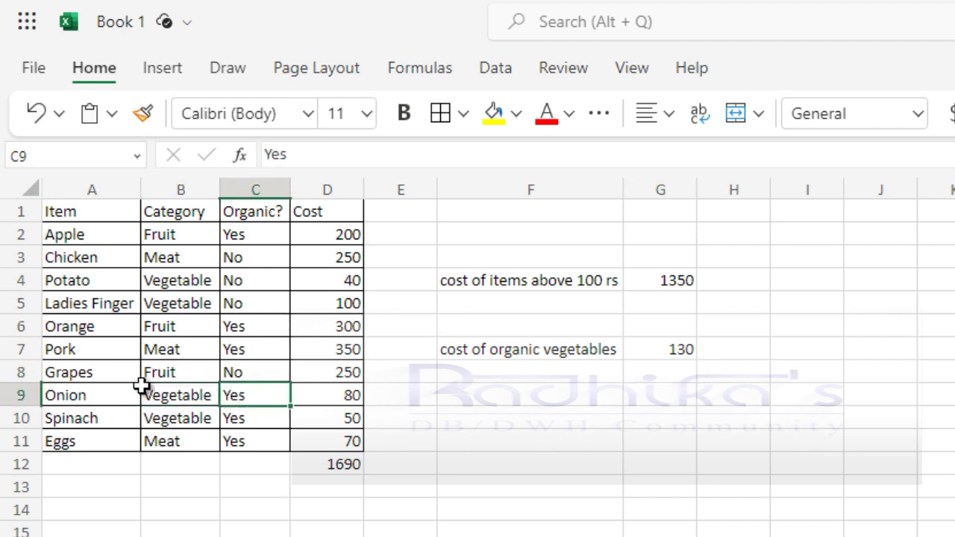
{"action": "left_click", "coordinate": [22, 395]}
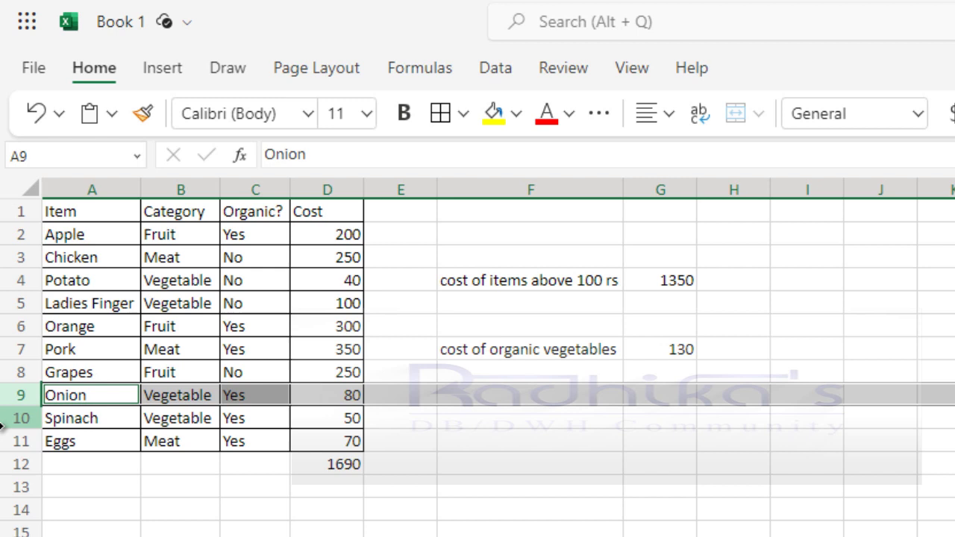
{"action": "left_click", "coordinate": [4, 420], "text": "ctrl"}
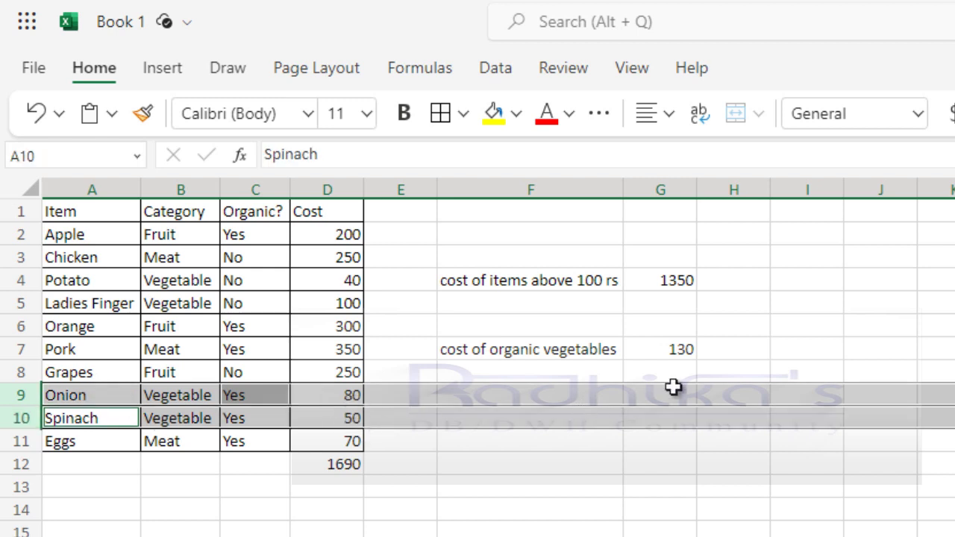
{"action": "left_click", "coordinate": [683, 353]}
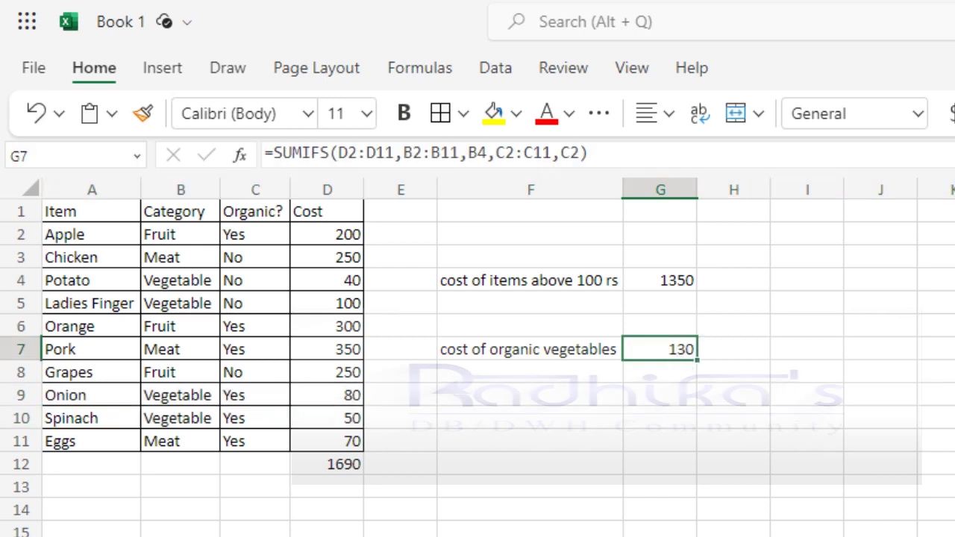
{"action": "left_click", "coordinate": [514, 442]}
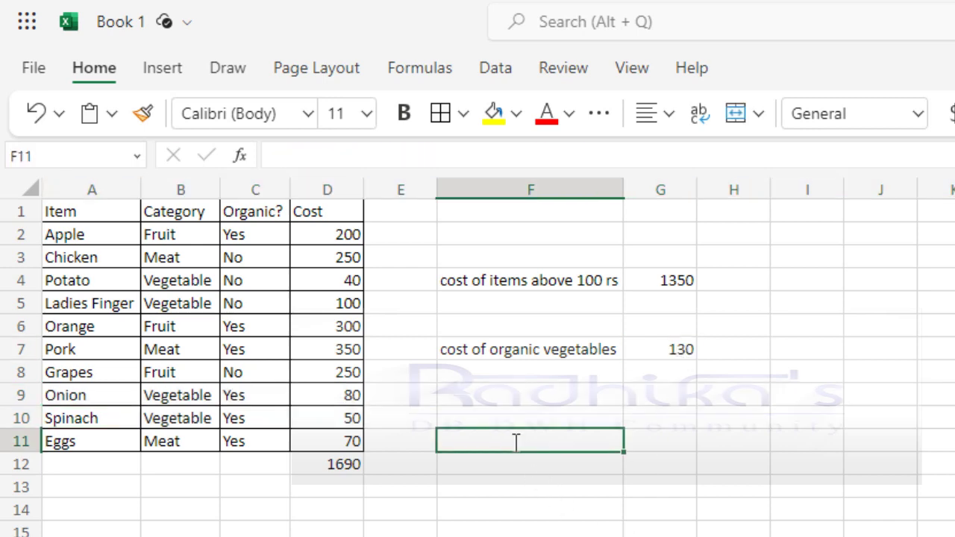
Step: Type the note 'sum,sumif,sumifs' into F11 and confirm it
{"action": "type", "text": "sum,sumif"}
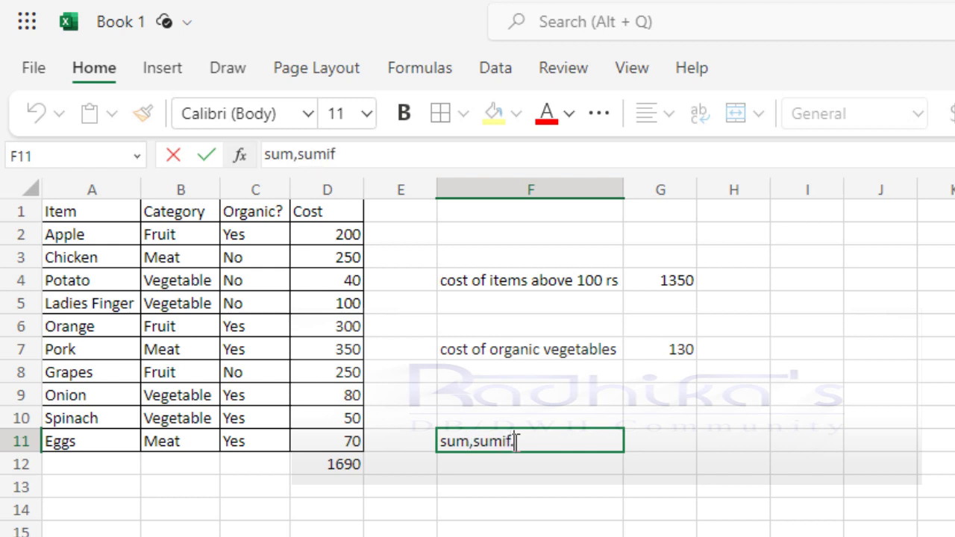
{"action": "type", "text": ",sumifs"}
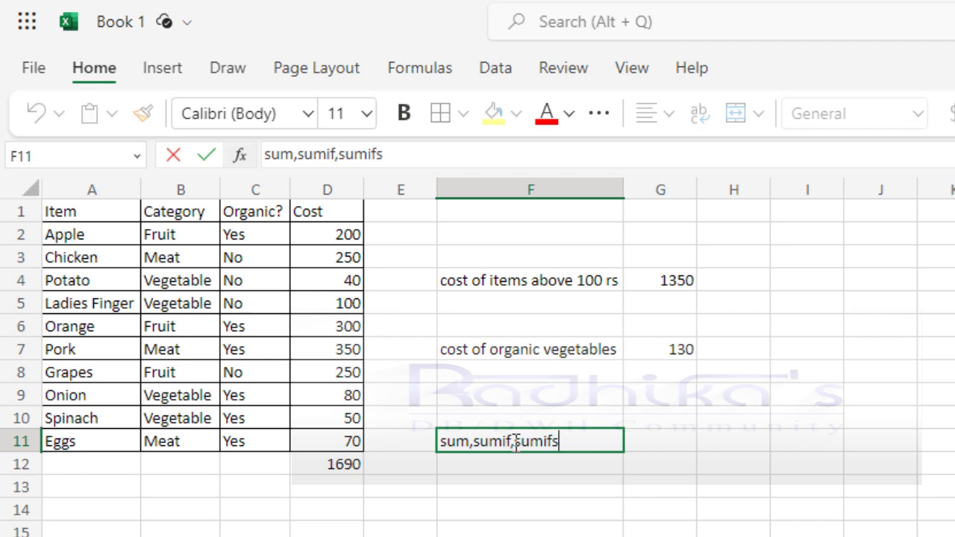
{"action": "left_click", "coordinate": [520, 465]}
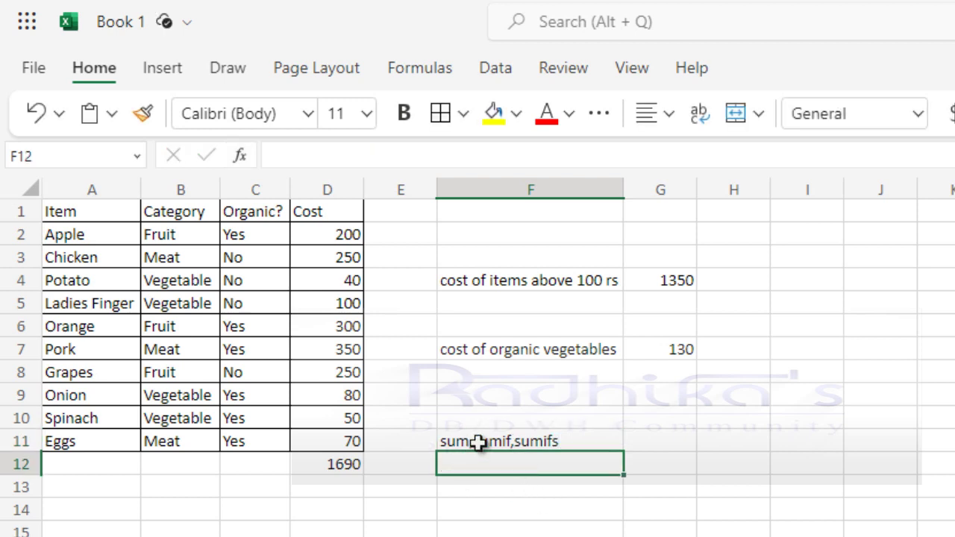
{"action": "left_click", "coordinate": [478, 443]}
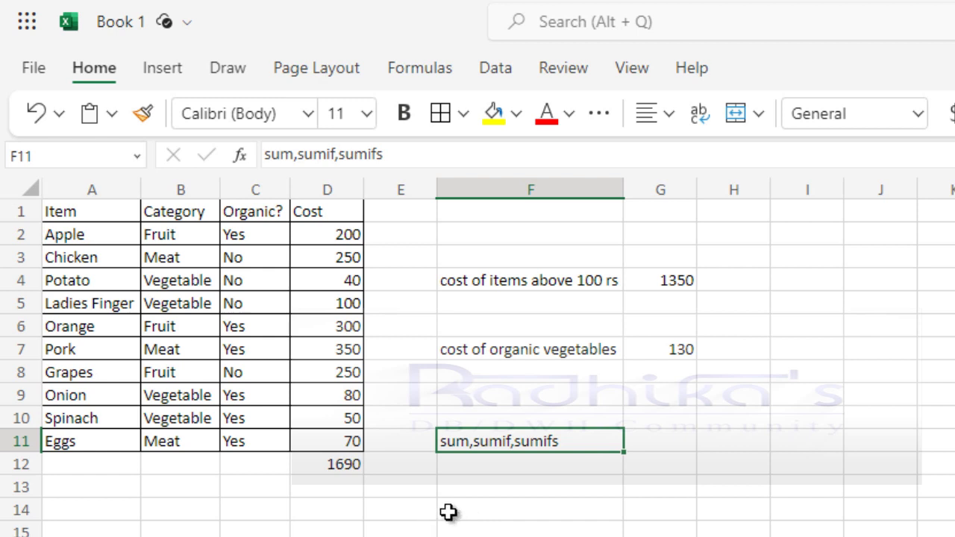